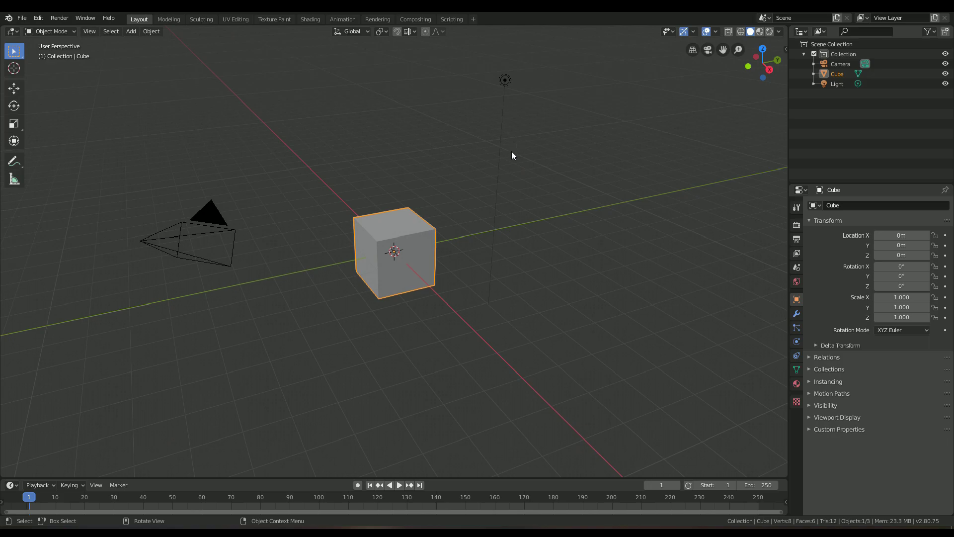
# Step: Delete the default cube and add an icosphere mesh at the origin
pyautogui.moveTo(462, 224); pyautogui.dragTo(471, 251, button='middle')
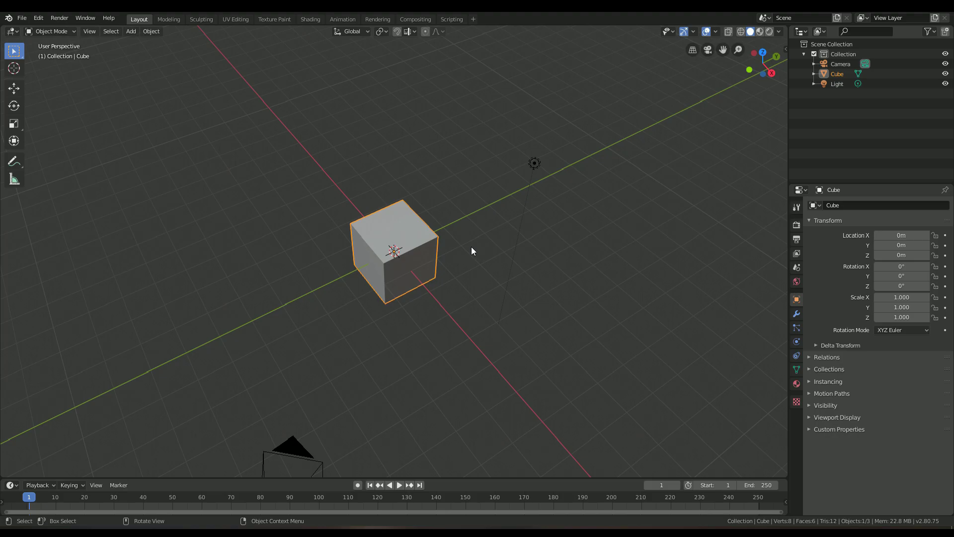
pyautogui.press('Delete')
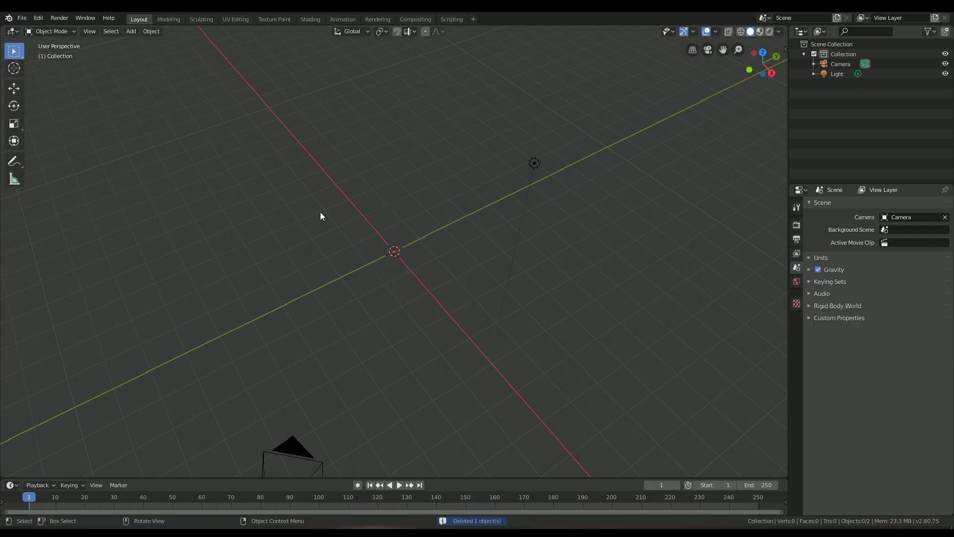
pyautogui.click(131, 31)
pyautogui.moveTo(141, 40)
pyautogui.click(233, 80)
# Step: Add two Subdivision Surface modifiers to the icosphere, the first with 6 render and viewport levels, and shade it smooth
pyautogui.click(796, 314)
pyautogui.click(854, 204)
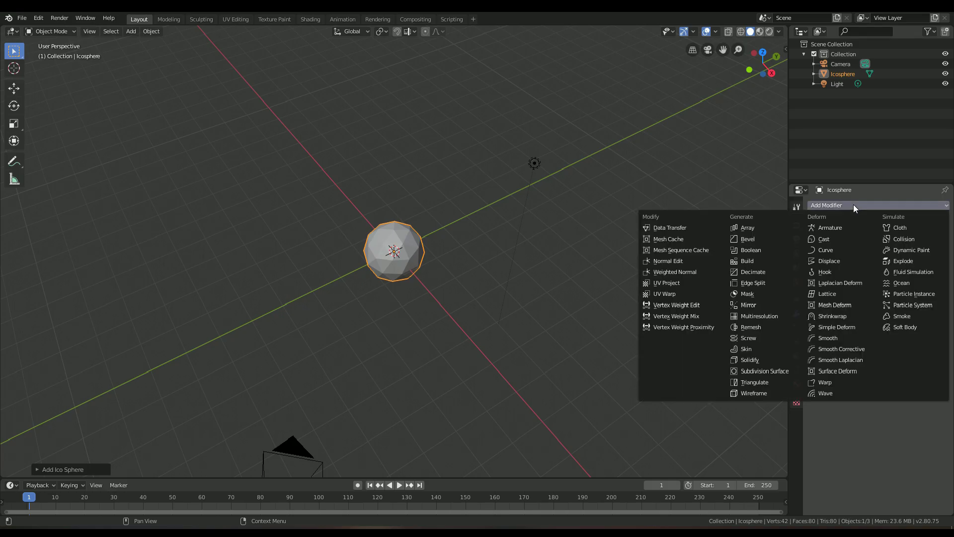
pyautogui.click(745, 338)
pyautogui.keyDown('ctrl'); pyautogui.scroll(4, 874, 274); pyautogui.keyUp('ctrl')
pyautogui.click(855, 205)
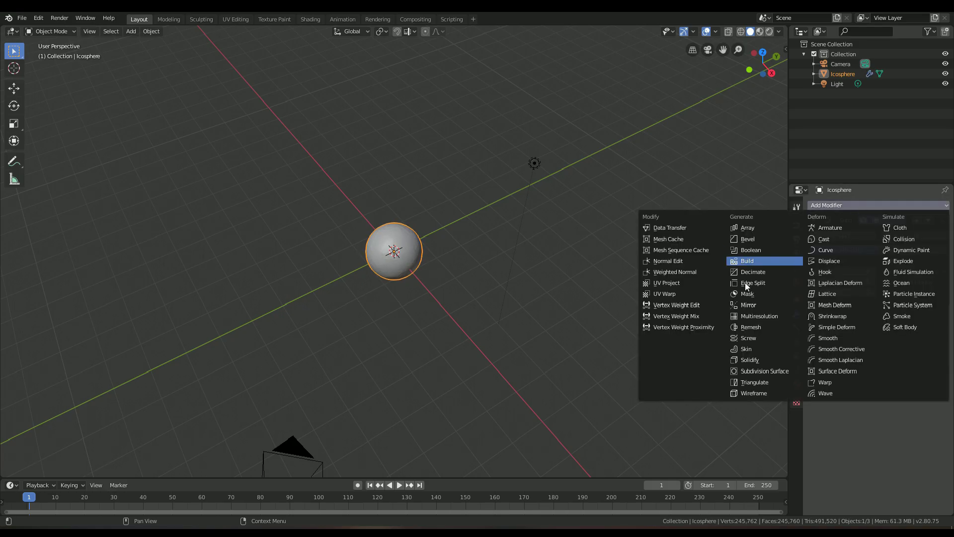
pyautogui.click(747, 368)
pyautogui.press('F3')
pyautogui.write('smoo')
pyautogui.press('Return')
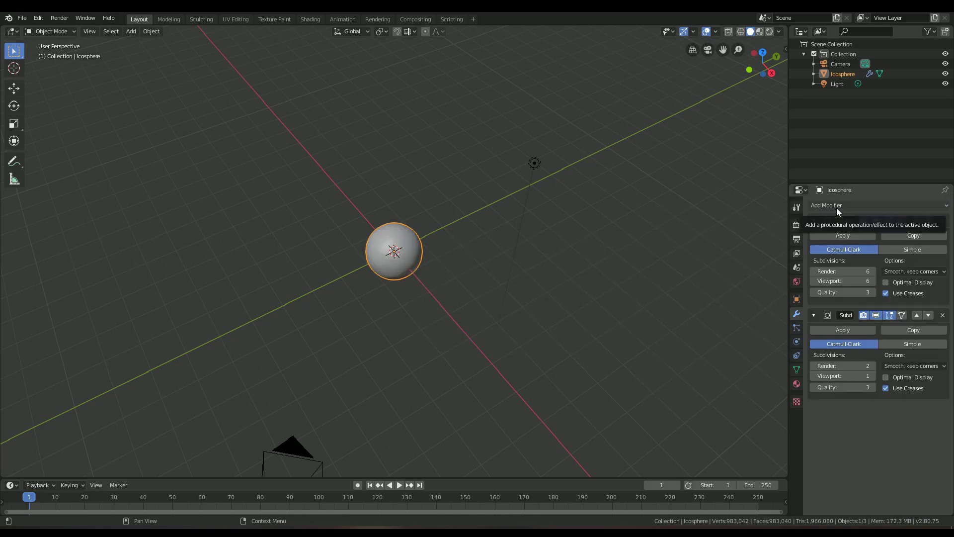
# Step: Add a Displace modifier to the icosphere and give it a new texture of type Clouds
pyautogui.click(836, 205)
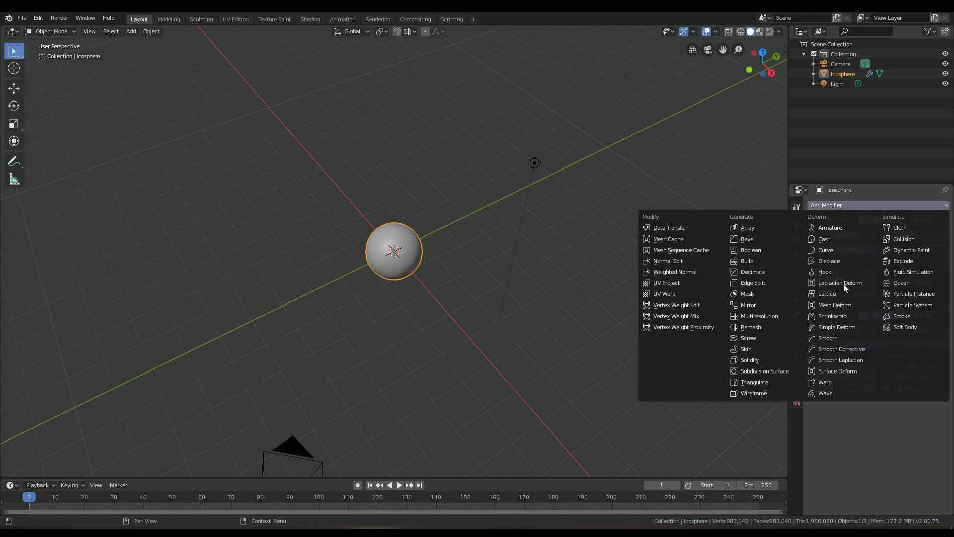
pyautogui.click(848, 261)
pyautogui.click(797, 402)
pyautogui.click(884, 220)
pyautogui.click(884, 236)
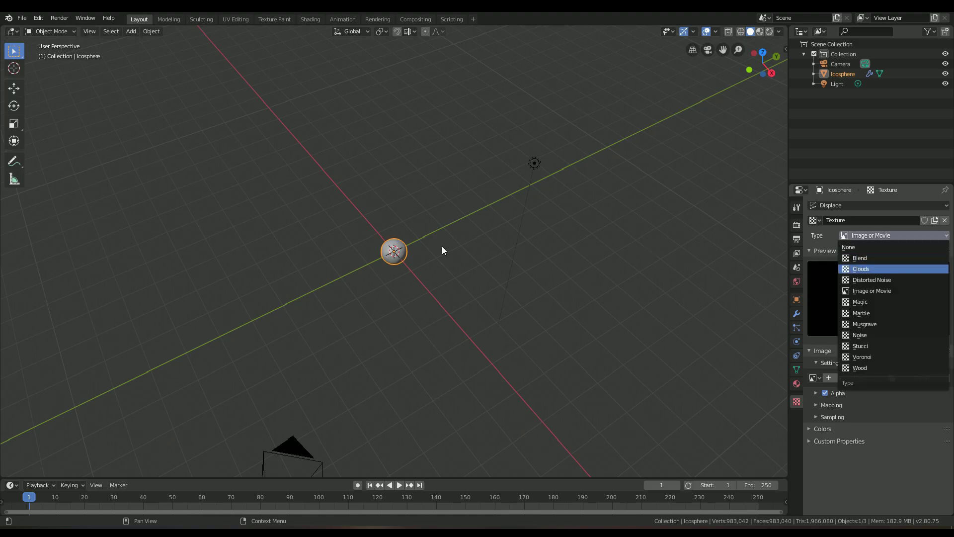
pyautogui.press('Return')
pyautogui.moveTo(406, 260); pyautogui.dragTo(476, 234, button='middle')
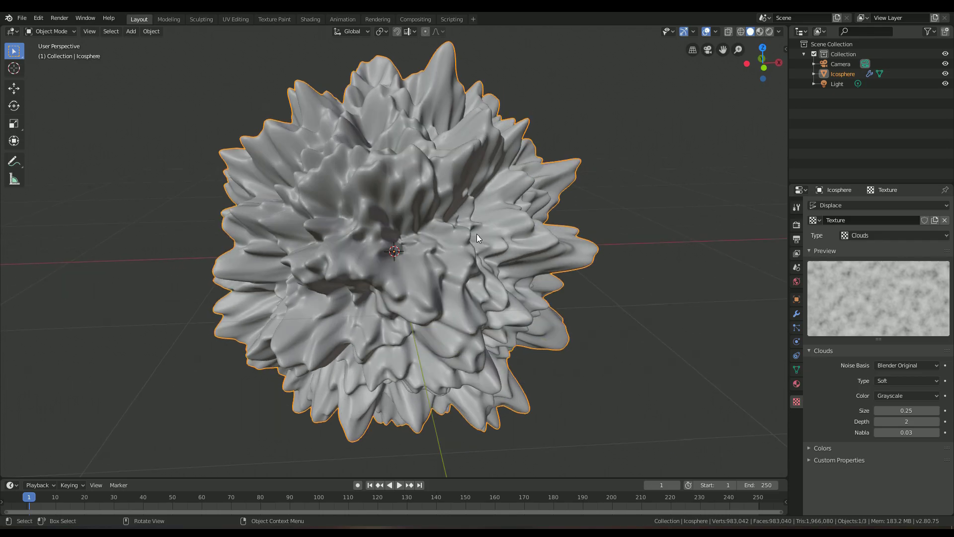
pyautogui.scroll(-2, 476, 234)
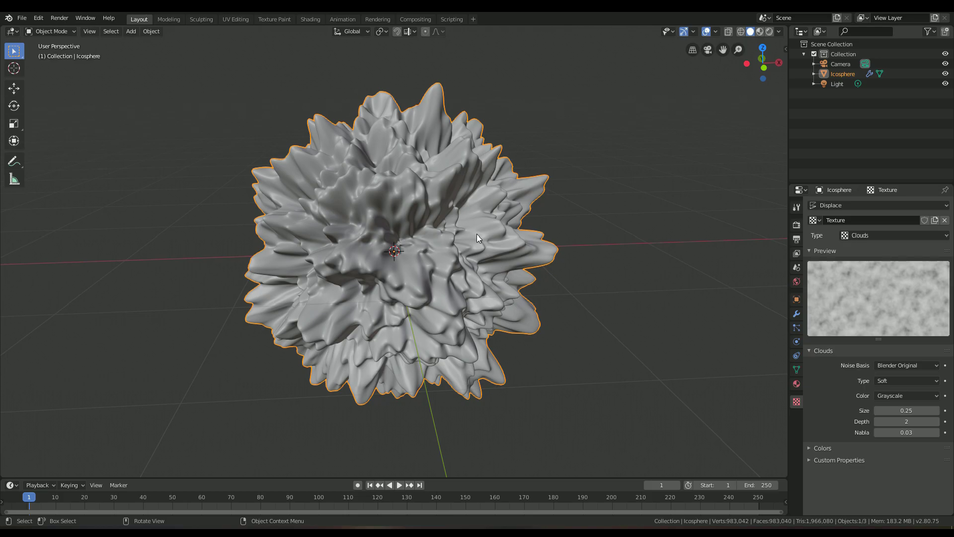
pyautogui.moveTo(509, 191); pyautogui.dragTo(485, 217, button='middle')
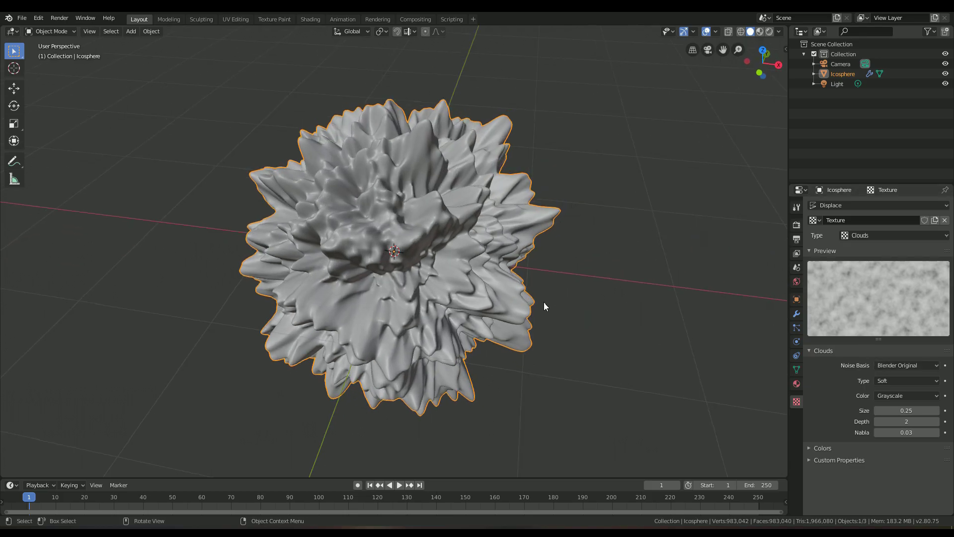
pyautogui.moveTo(549, 307); pyautogui.dragTo(524, 321, button='middle')
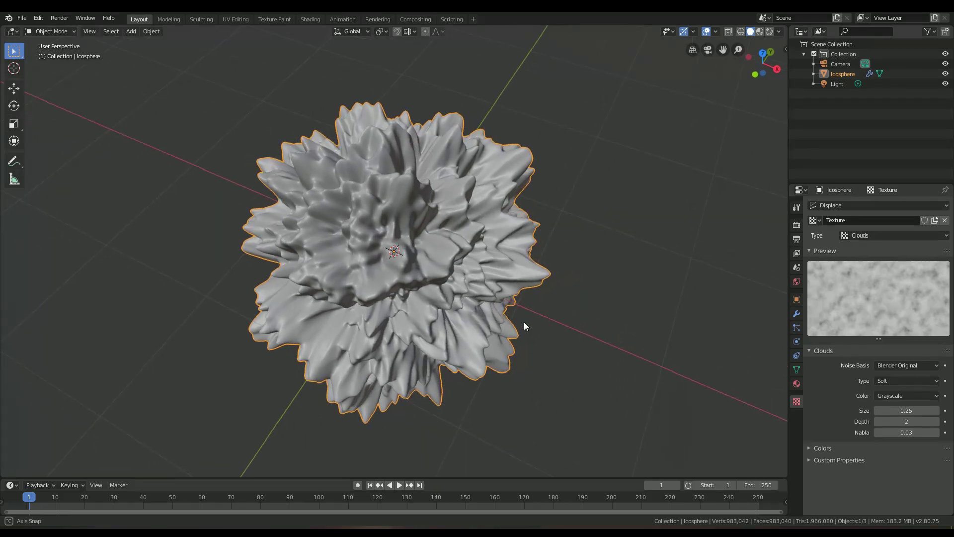
# Step: Try a different noise basis for the Clouds texture and change the texture type to Musgrave
pyautogui.click(899, 365)
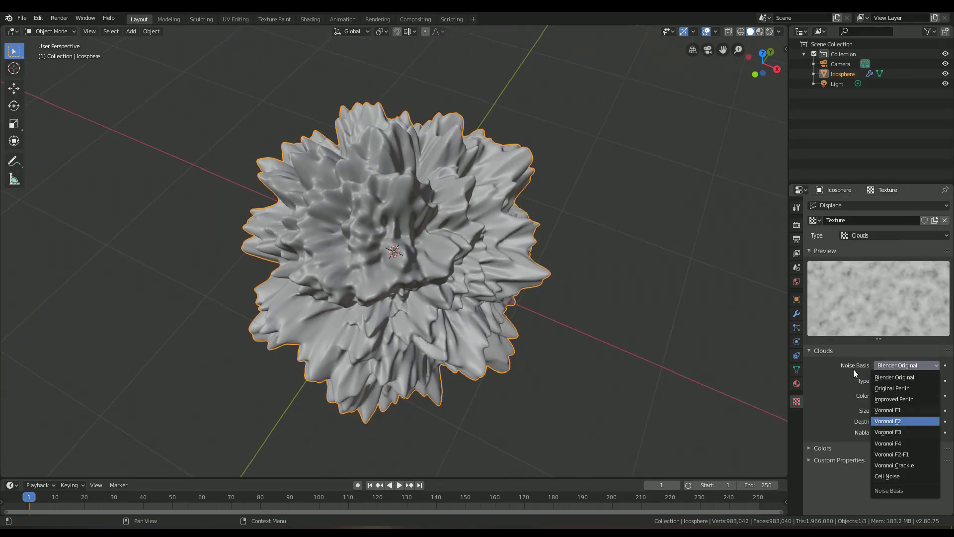
pyautogui.moveTo(676, 312); pyautogui.dragTo(633, 291, button='middle')
pyautogui.click(885, 234)
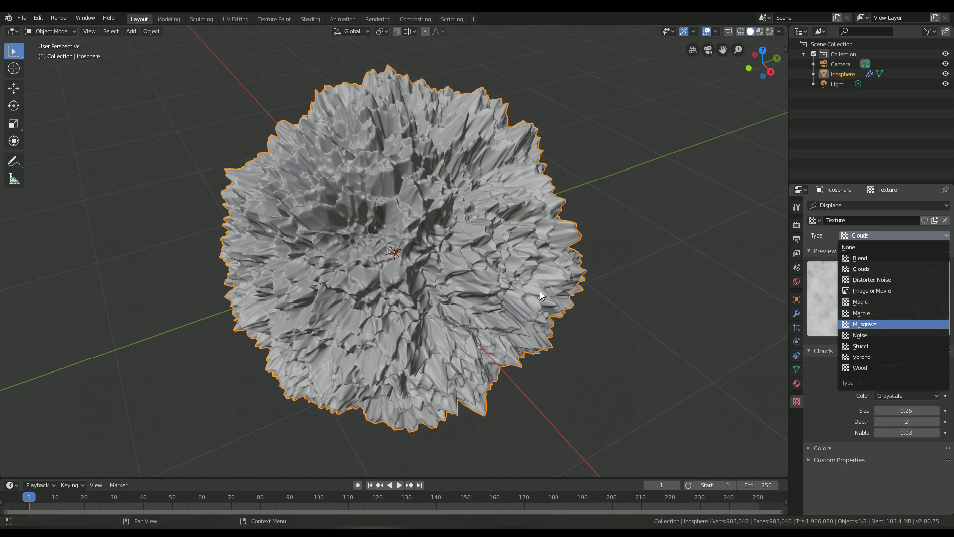
pyautogui.press('Return')
pyautogui.moveTo(502, 303); pyautogui.dragTo(479, 240, button='middle')
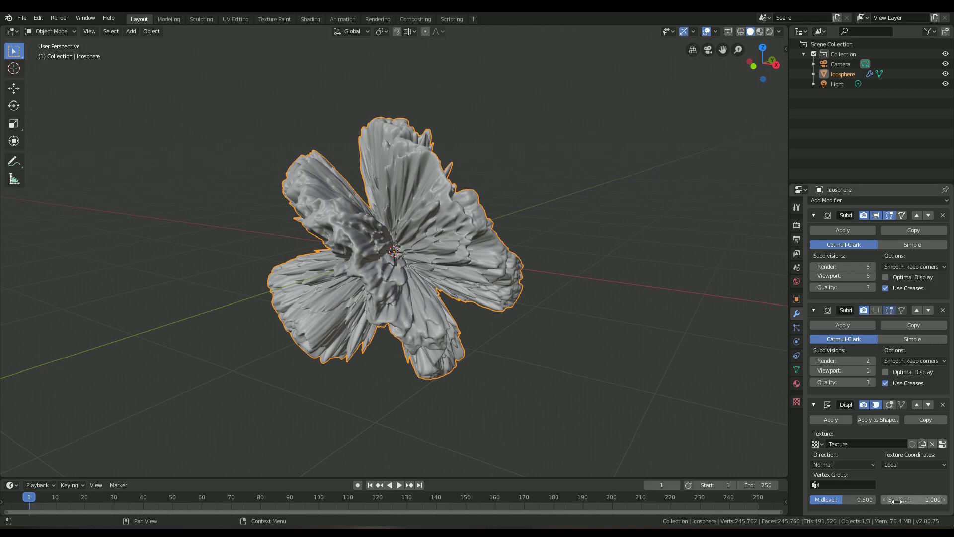
# Step: Adjust the Displace modifier to a midlevel of about 0.559 and a strength of about 3.1, displacing along Z
pyautogui.moveTo(875, 499)
pyautogui.mouseDown()
pyautogui.moveTo(937, 499)
pyautogui.moveTo(878, 499)
pyautogui.moveTo(886, 499)
pyautogui.mouseUp()
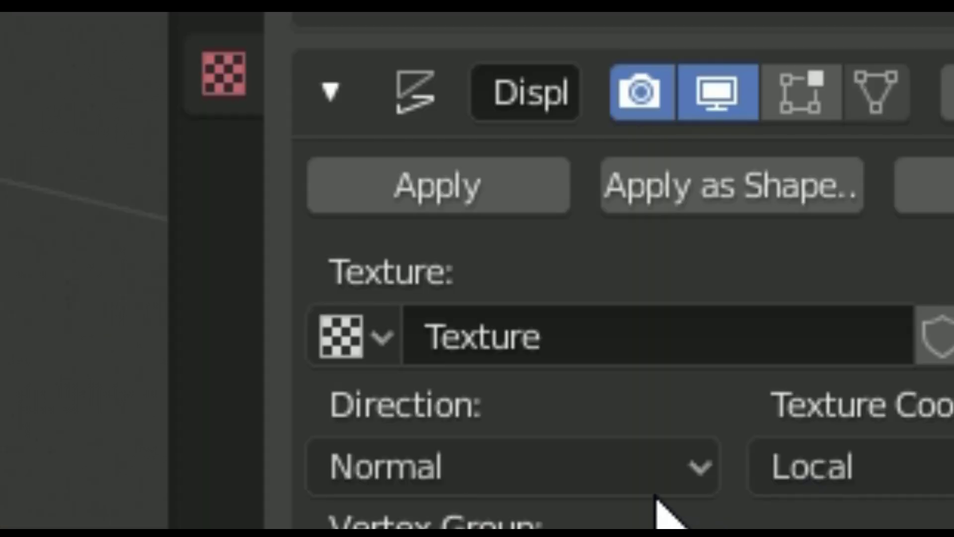
pyautogui.click(655, 492)
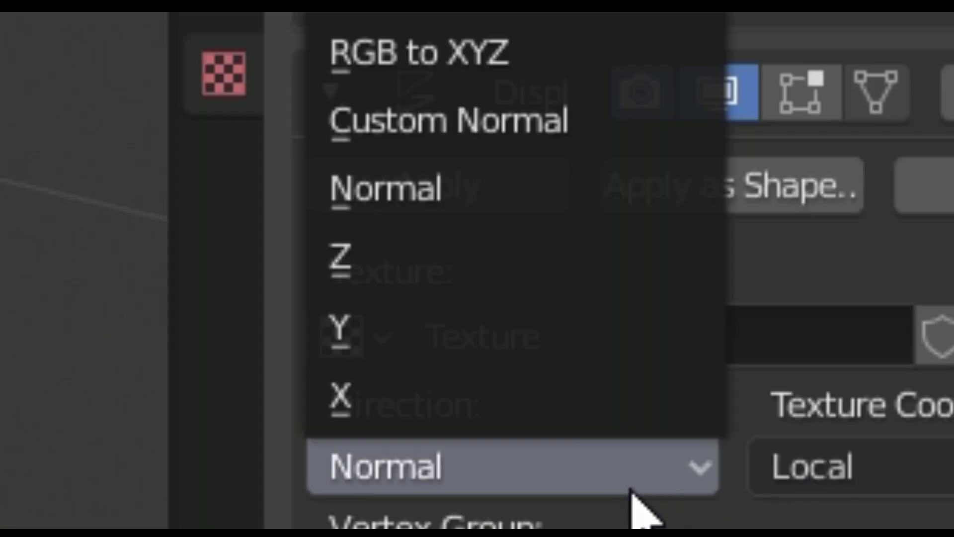
pyautogui.click(581, 251)
pyautogui.moveTo(521, 318); pyautogui.dragTo(511, 379, button='middle')
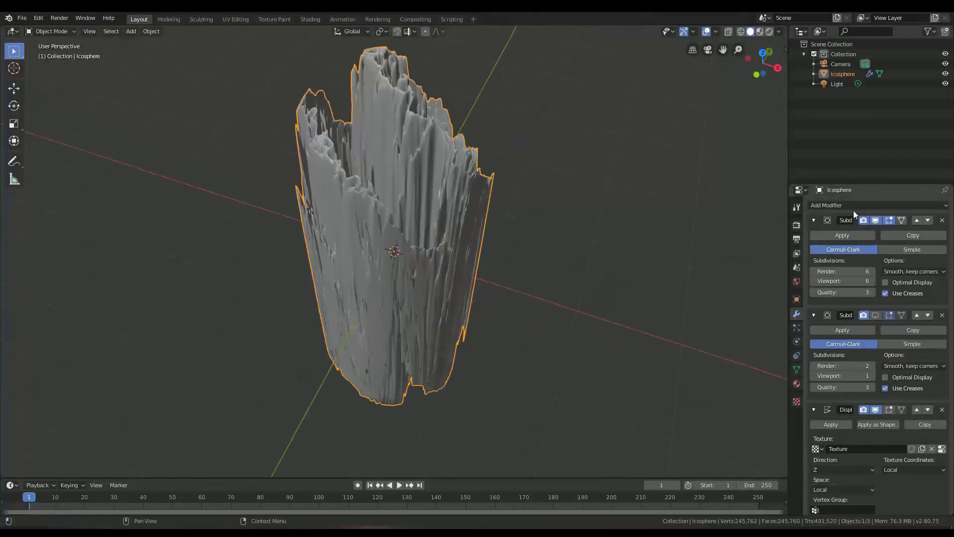
# Step: Add a Simple Deform modifier that twists the icosphere around the Z axis by 200°
pyautogui.click(855, 205)
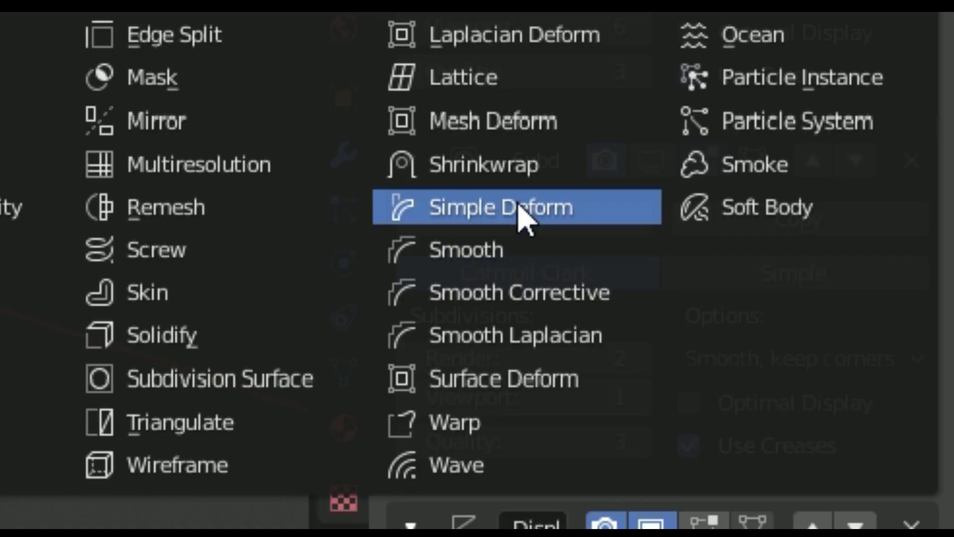
pyautogui.click(522, 208)
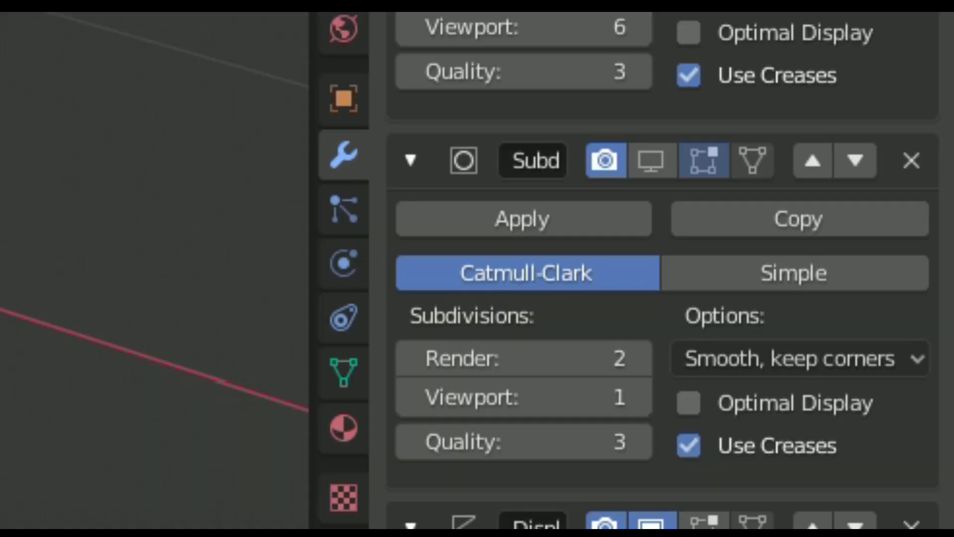
pyautogui.click(526, 413)
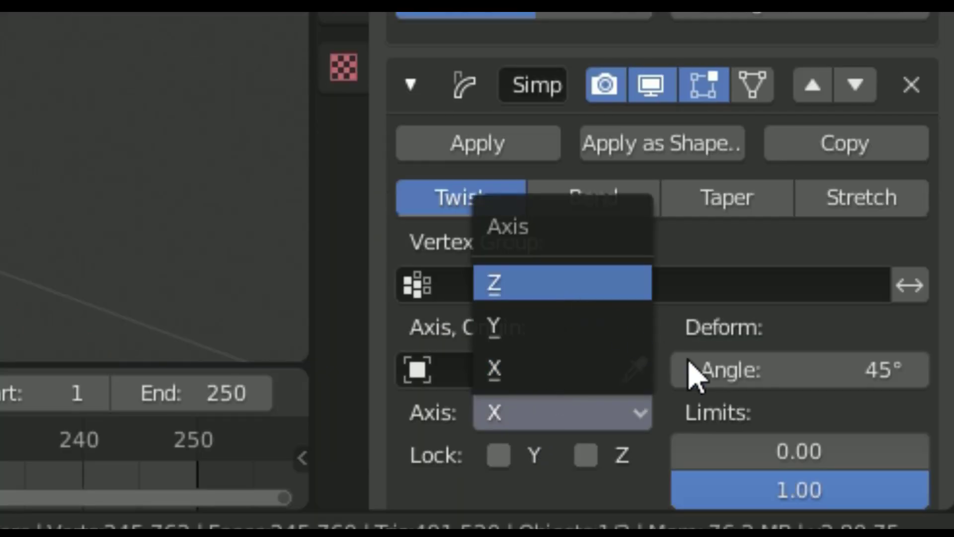
pyautogui.press('z')
pyautogui.click(807, 371)
pyautogui.write('200\\')
pyautogui.press('Return')
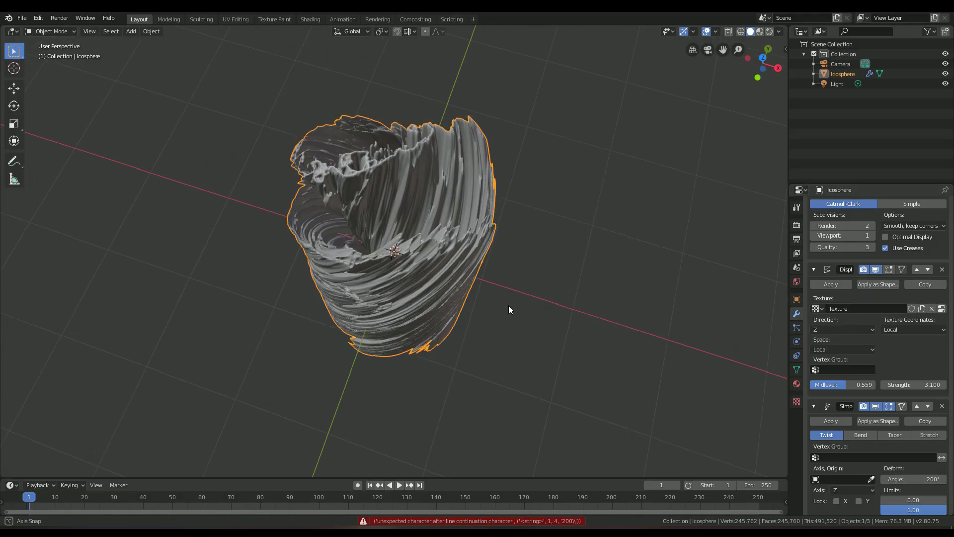
pyautogui.scroll(4, 511, 321)
pyautogui.moveTo(509, 305); pyautogui.dragTo(625, 228, button='middle')
pyautogui.scroll(-4, 558, 273)
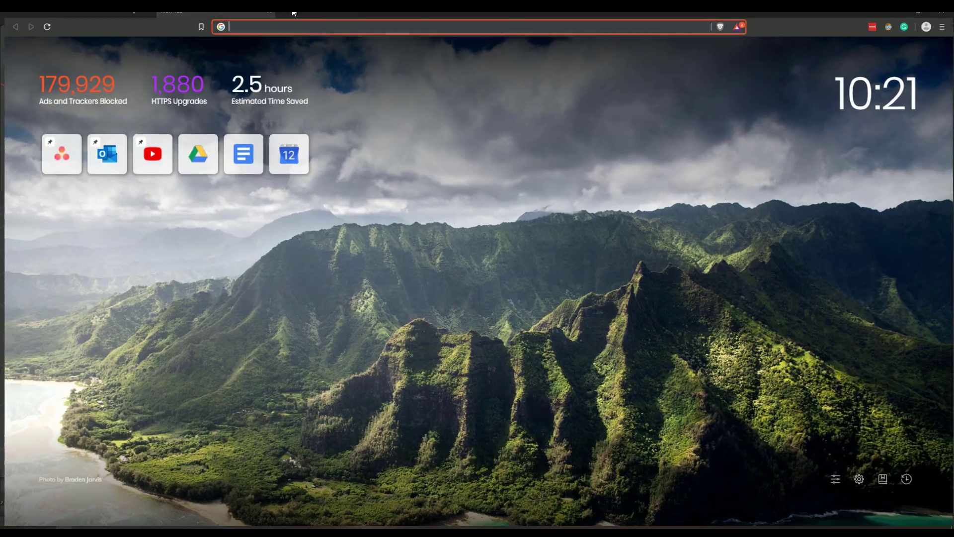
# Step: Switch to the web browser, open terrain.party and place the selection square in Utah, south of Provo
pyautogui.write('terrai')
pyautogui.press('Return')
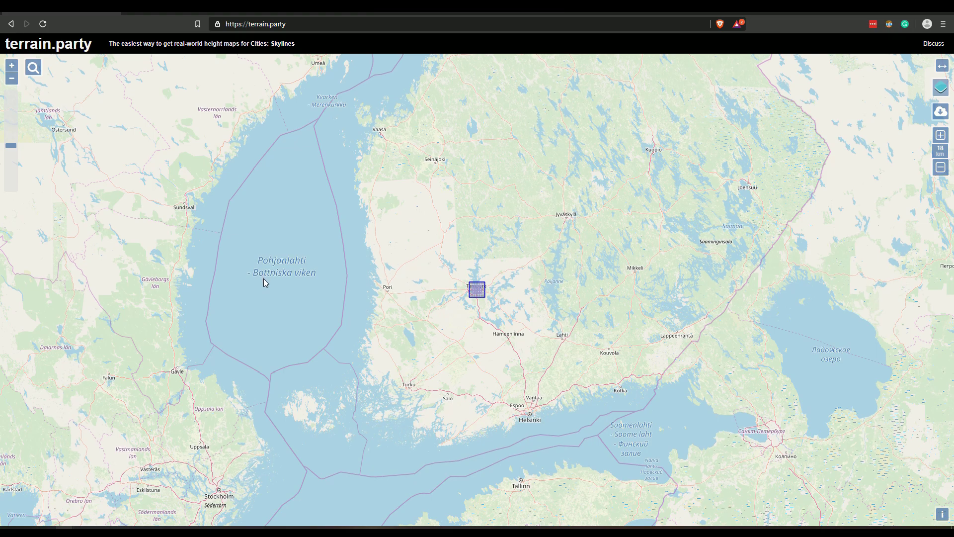
pyautogui.scroll(-3, 266, 282)
pyautogui.moveTo(266, 282); pyautogui.dragTo(418, 301)
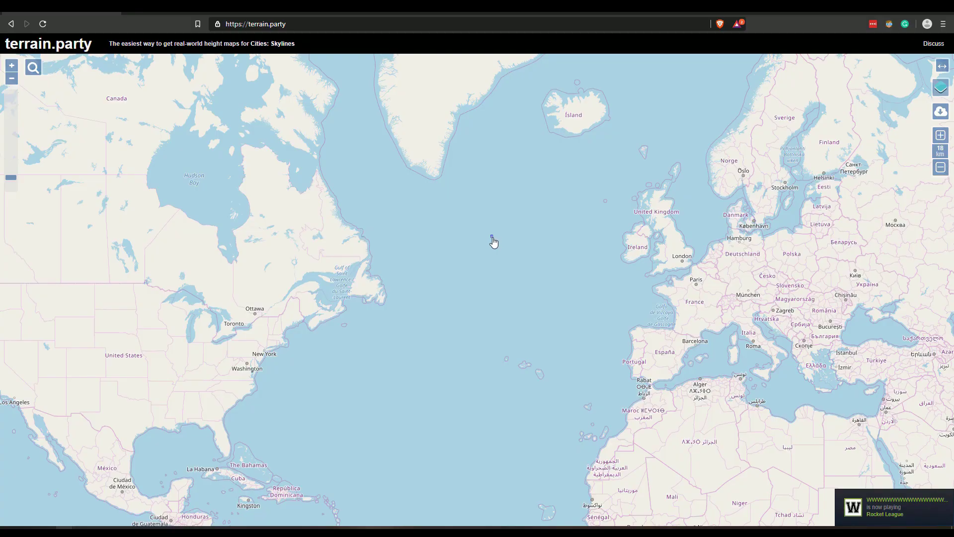
pyautogui.moveTo(57, 369); pyautogui.dragTo(309, 316)
pyautogui.scroll(4, 314, 290)
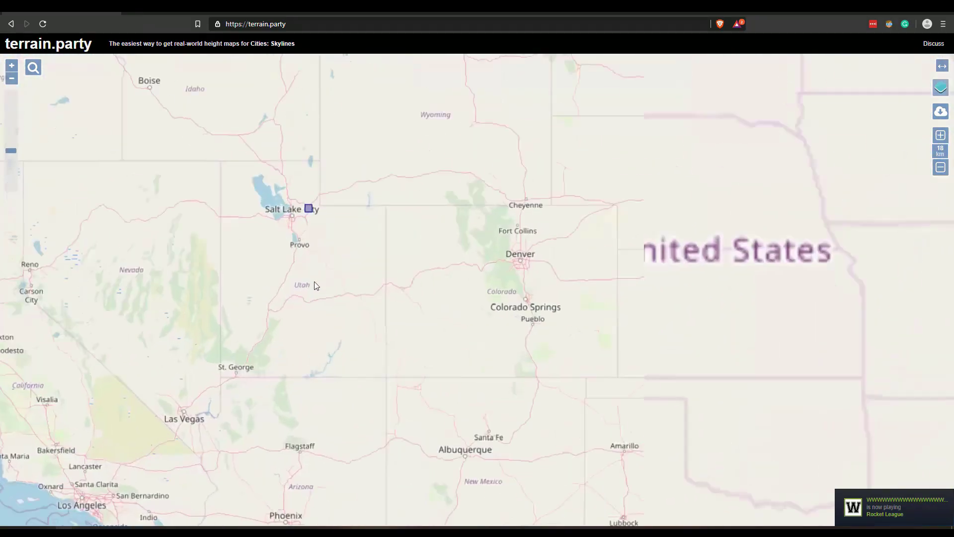
pyautogui.scroll(-2, 314, 211)
pyautogui.click(282, 220)
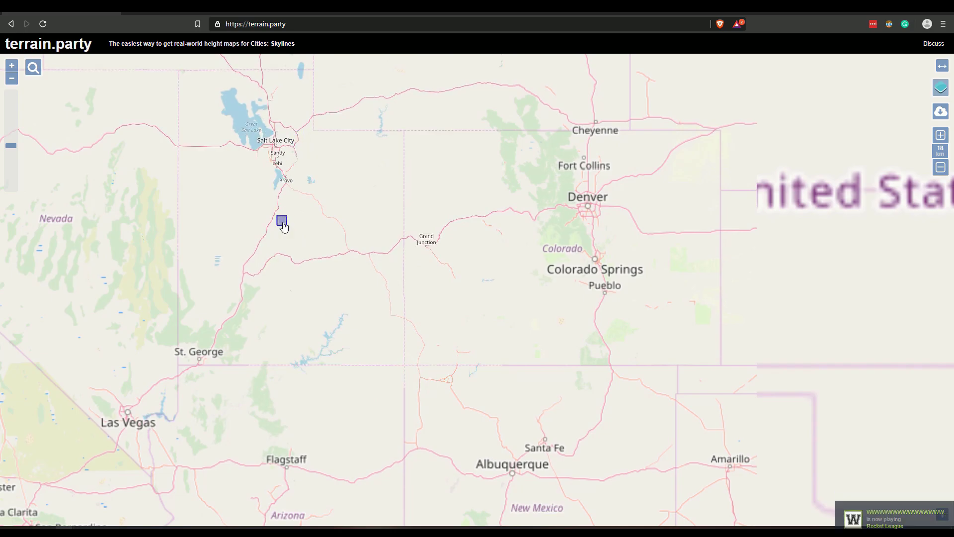
# Step: Change the map view to USGS shaded relief
pyautogui.moveTo(941, 88)
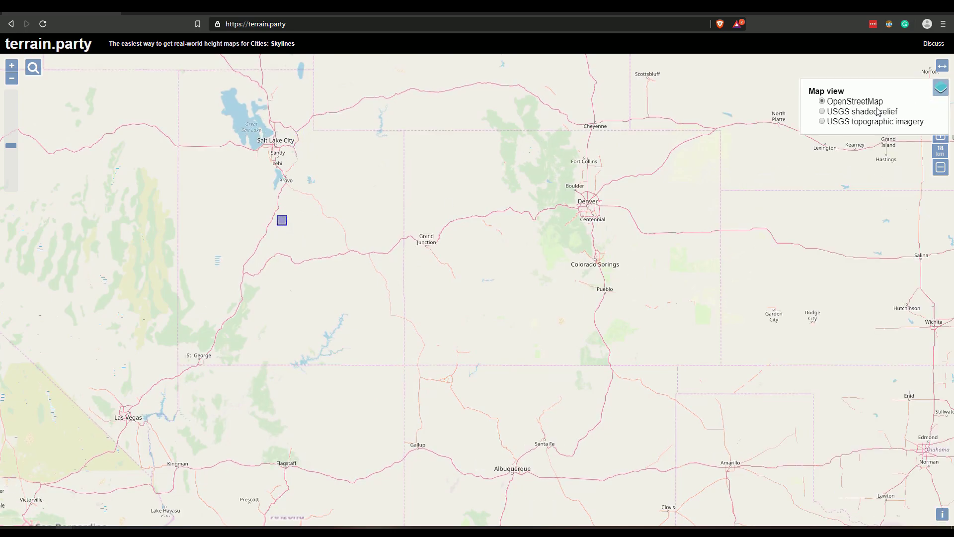
pyautogui.click(844, 112)
pyautogui.moveTo(443, 221); pyautogui.dragTo(490, 180)
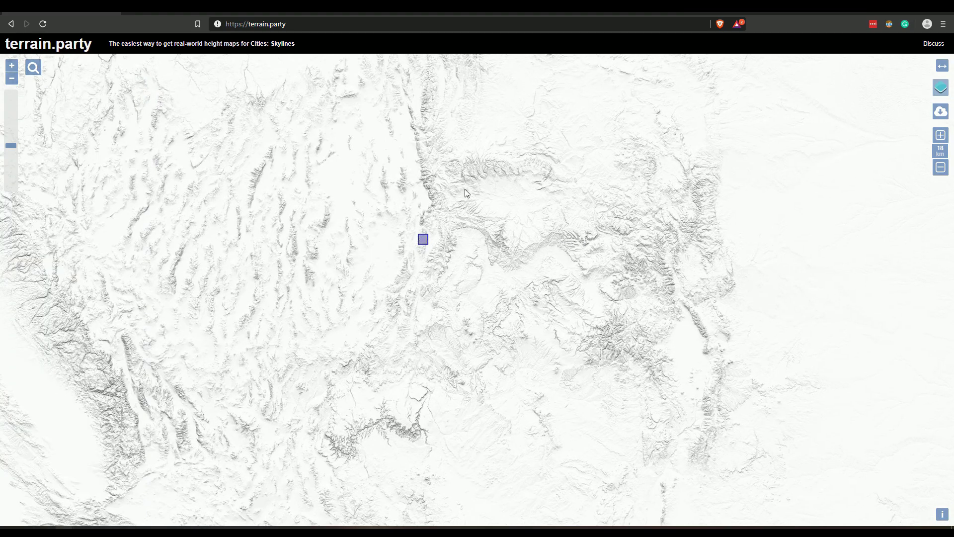
pyautogui.scroll(1, 466, 245)
# Step: Enlarge the height map selection square to 60 km
pyautogui.click(941, 140)
pyautogui.click(941, 140)
pyautogui.click(941, 140)
pyautogui.click(941, 140)
pyautogui.click(940, 140)
pyautogui.click(941, 140)
pyautogui.click(941, 140)
pyautogui.click(941, 140)
pyautogui.click(940, 140)
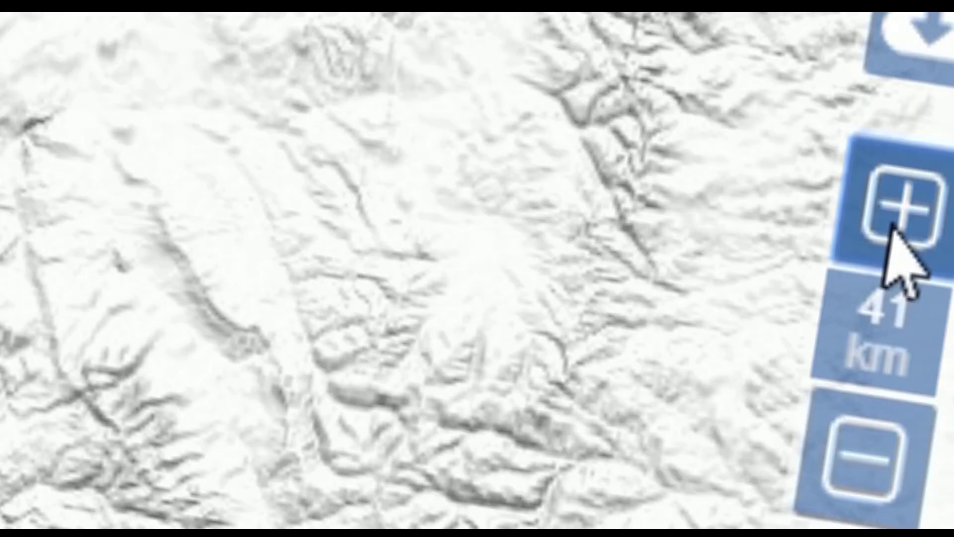
pyautogui.click(891, 226)
pyautogui.click(892, 226)
pyautogui.click(892, 226)
# Step: Move the selection square over the rugged mountains west of the long, narrow mountain ridge
pyautogui.moveTo(458, 257); pyautogui.dragTo(435, 322)
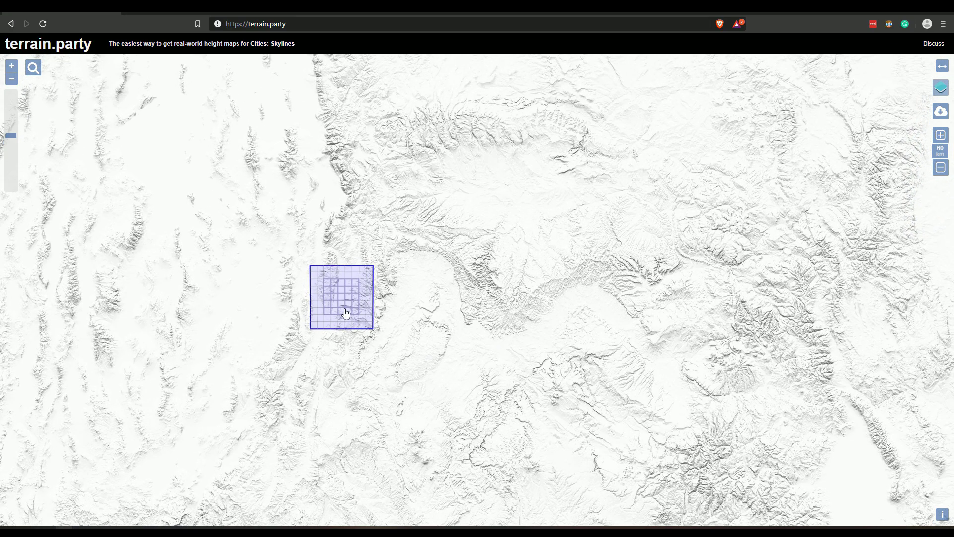
pyautogui.moveTo(346, 313); pyautogui.dragTo(846, 248)
pyautogui.moveTo(793, 376); pyautogui.dragTo(563, 417)
pyautogui.scroll(1, 825, 225)
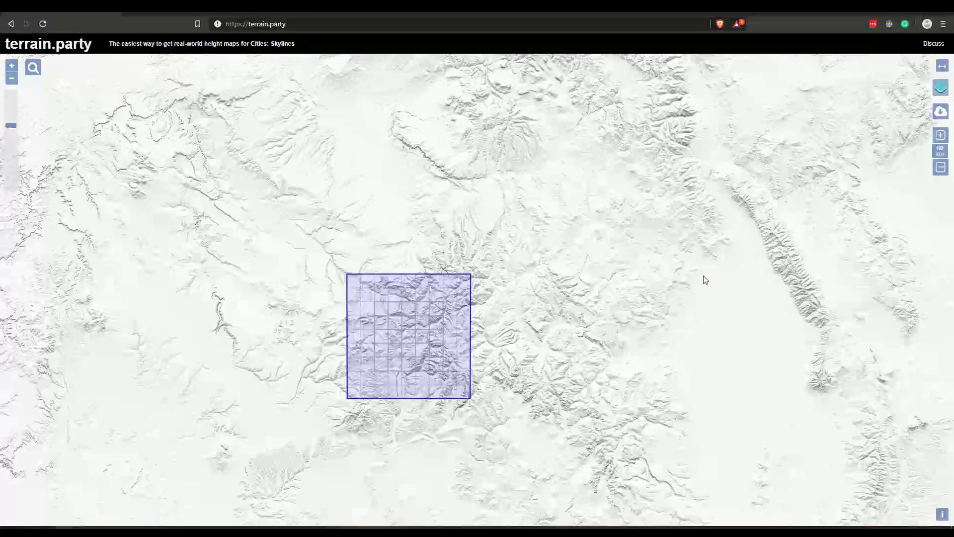
pyautogui.moveTo(526, 294); pyautogui.dragTo(560, 278)
# Step: Download the selected area's height map under the name "interesting area"
pyautogui.click(941, 111)
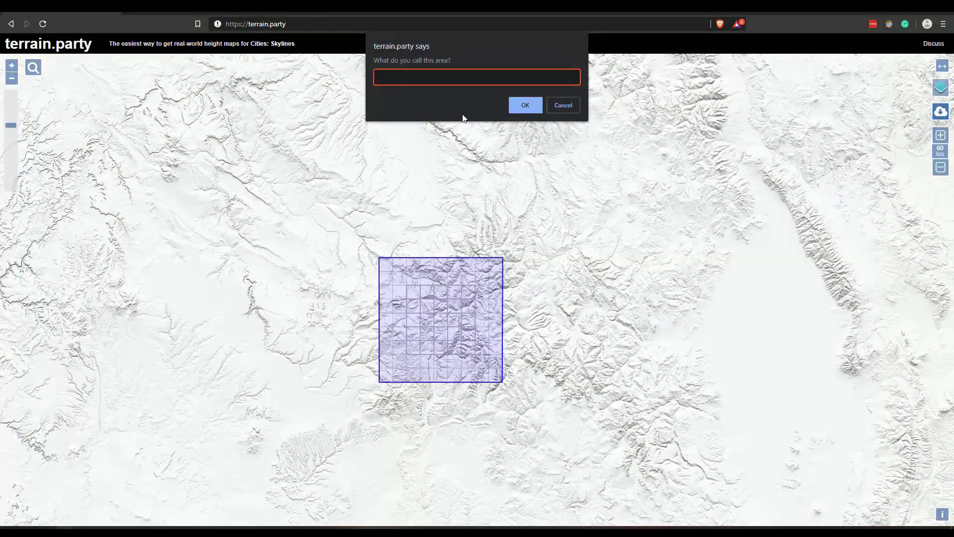
pyautogui.write('interesting ')
pyautogui.write('area')
pyautogui.click(514, 106)
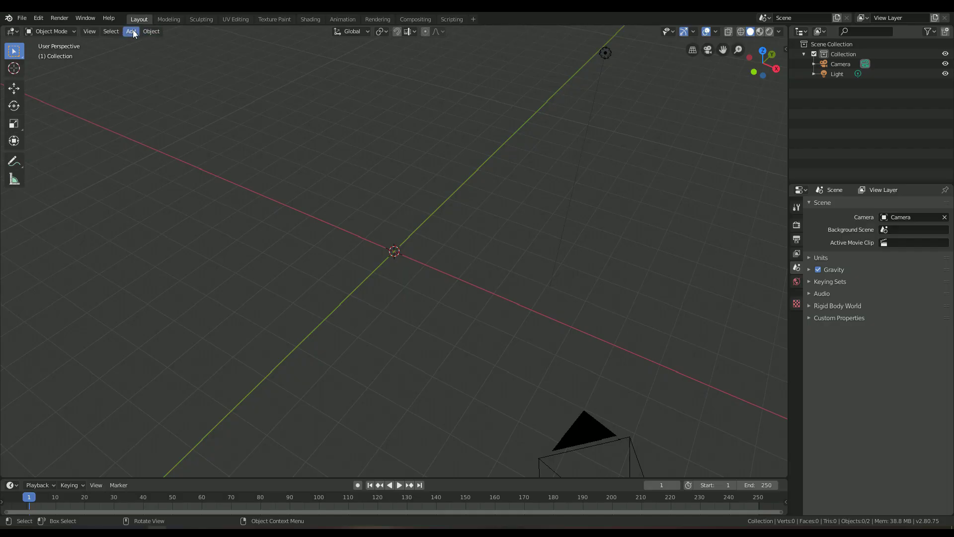
# Step: Switch to Blender and add a plane mesh at the origin of the emptied scene
pyautogui.click(131, 32)
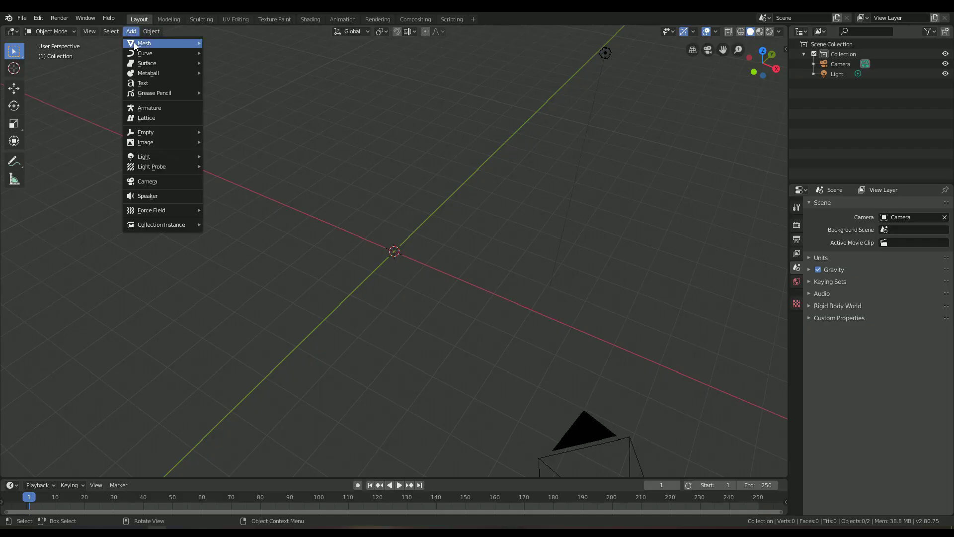
pyautogui.moveTo(134, 43)
pyautogui.click(214, 44)
pyautogui.scroll(-2, 410, 268)
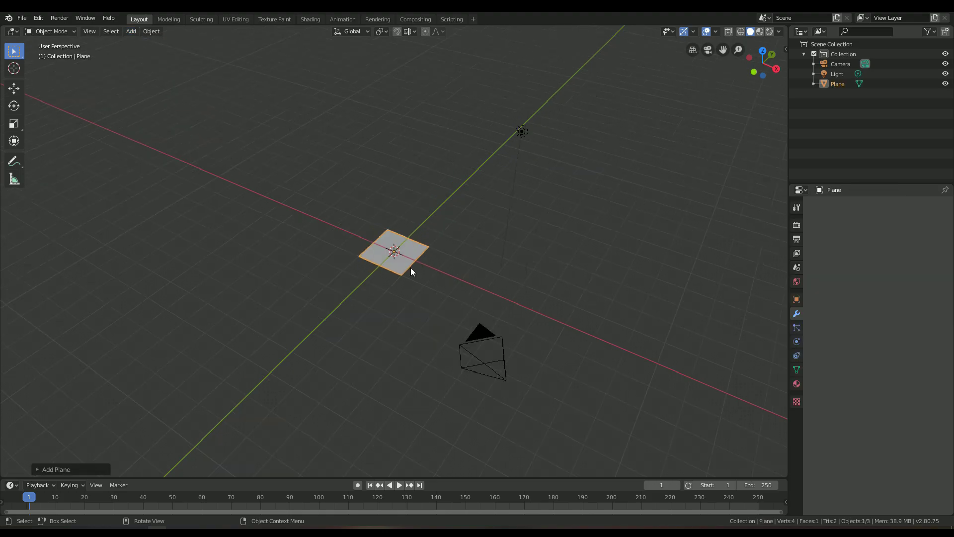
# Step: Scale the plane up to several times its size around the origin
pyautogui.press('s')
pyautogui.click(547, 351)
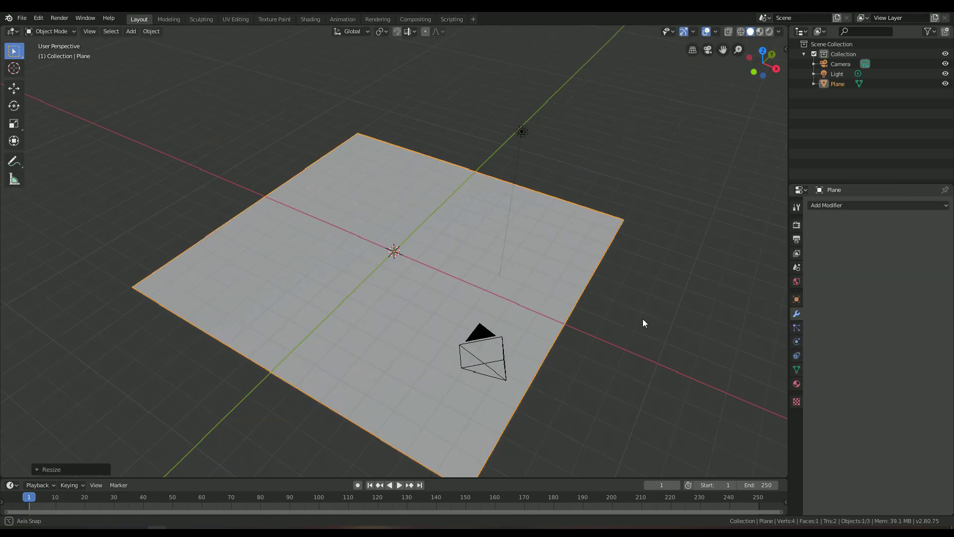
pyautogui.moveTo(645, 318); pyautogui.dragTo(681, 308, button='middle')
# Step: Add a Subdivision Surface modifier to the plane in Simple mode with 6 render and 6 viewport subdivisions
pyautogui.click(915, 206)
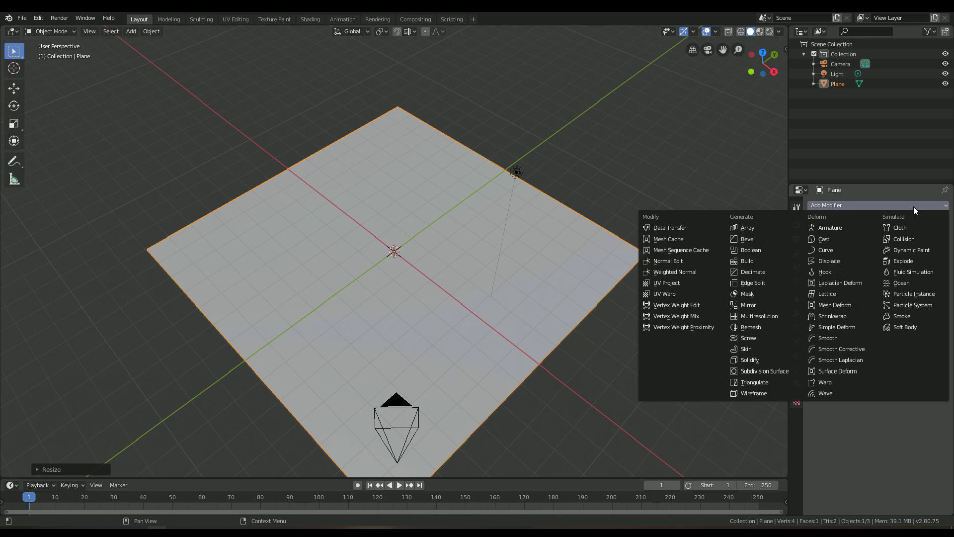
pyautogui.click(776, 370)
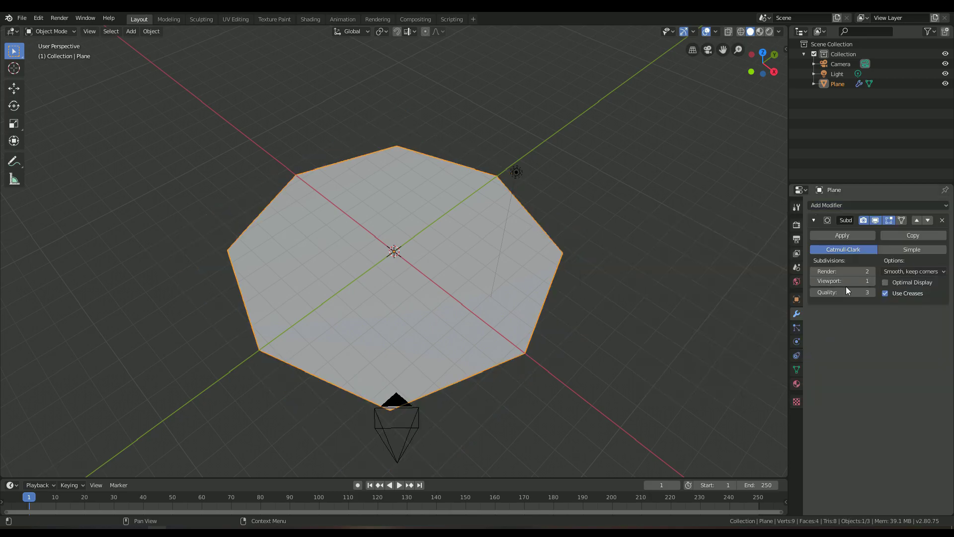
pyautogui.click(899, 248)
pyautogui.moveTo(840, 271); pyautogui.dragTo(839, 281)
pyautogui.write('6')
pyautogui.press('Return')
# Step: Add a second Subdivision Surface modifier in Simple mode, followed by a Displace modifier below it
pyautogui.click(871, 205)
pyautogui.click(768, 371)
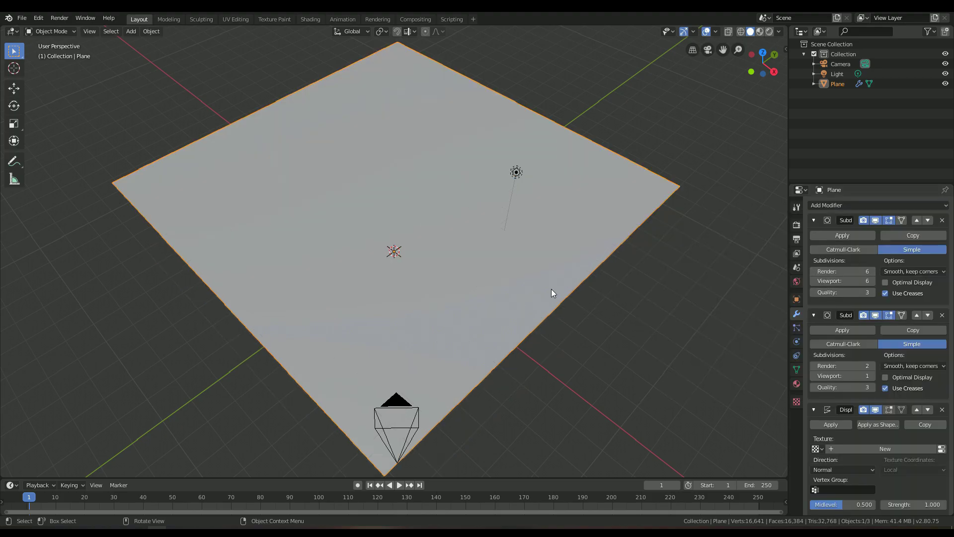
# Step: Apply Shade Smooth to the plane
pyautogui.press('F3')
pyautogui.write('Shade Smooth')
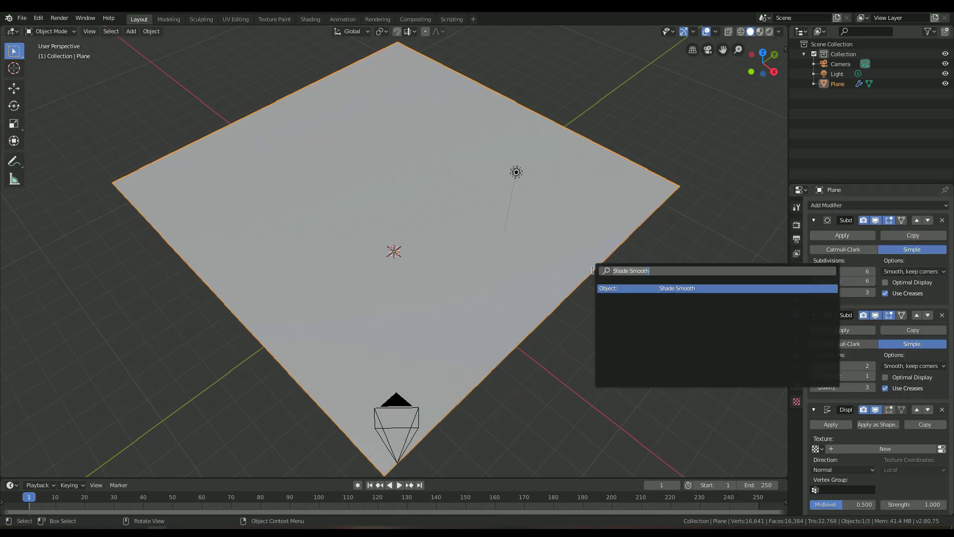
pyautogui.press('Return')
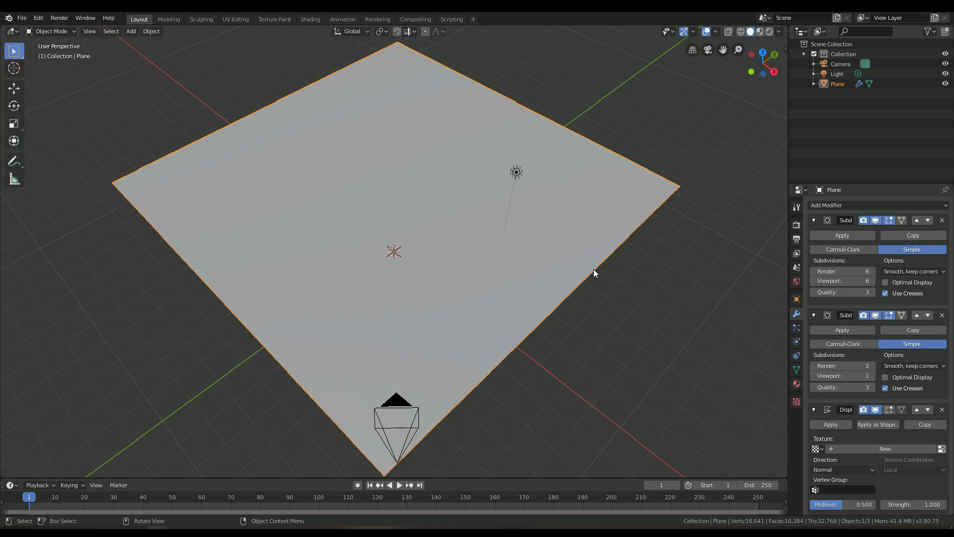
# Step: Create a new texture for the Displace modifier and load the image "interesting name Height Map (Merged).png" from the Height maps folder
pyautogui.click(797, 402)
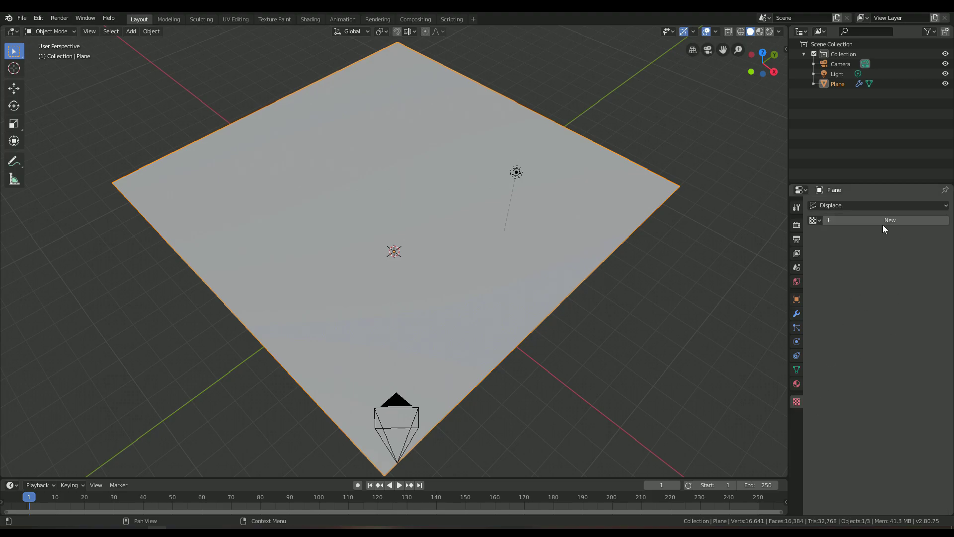
pyautogui.click(846, 221)
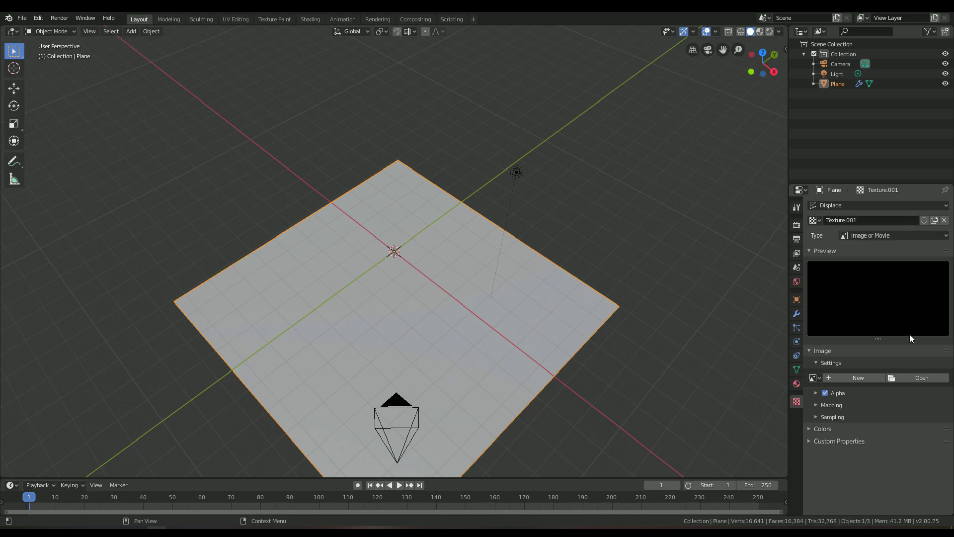
pyautogui.click(906, 378)
pyautogui.click(482, 175)
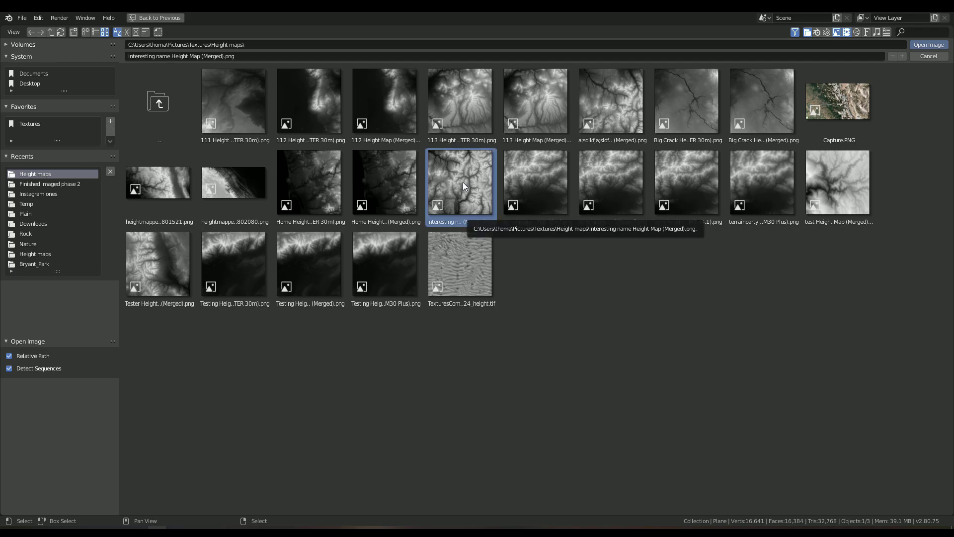
pyautogui.doubleClick(463, 182)
pyautogui.moveTo(464, 230); pyautogui.dragTo(504, 222, button='middle')
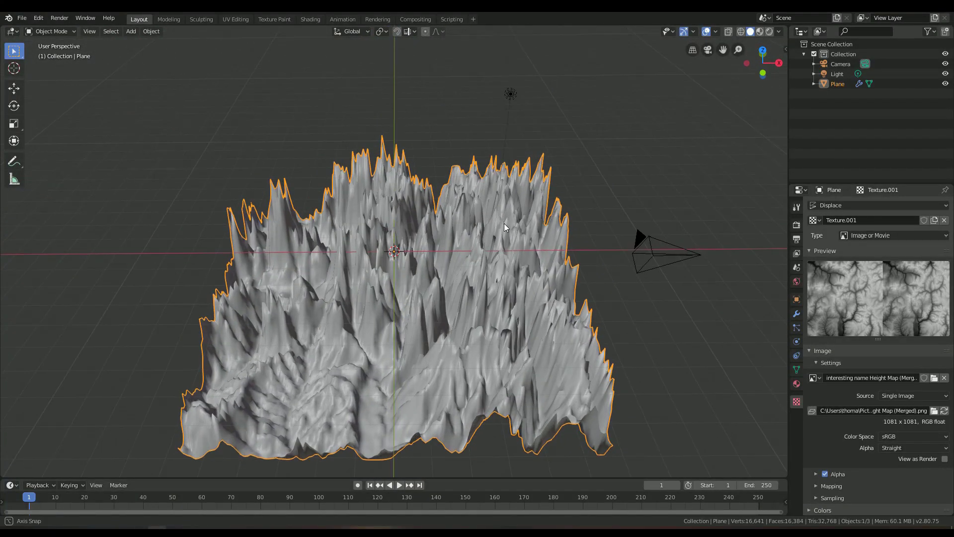
# Step: Set the Displace modifier's strength to 0.2 to flatten the terrain
pyautogui.click(797, 314)
pyautogui.write('0.2')
pyautogui.press('Return')
pyautogui.scroll(2, 568, 380)
pyautogui.moveTo(569, 380); pyautogui.dragTo(590, 380, button='middle')
# Step: Raise the second subdivision modifier's viewport level to 3 and increase its render level for finer terrain detail
pyautogui.click(871, 376)
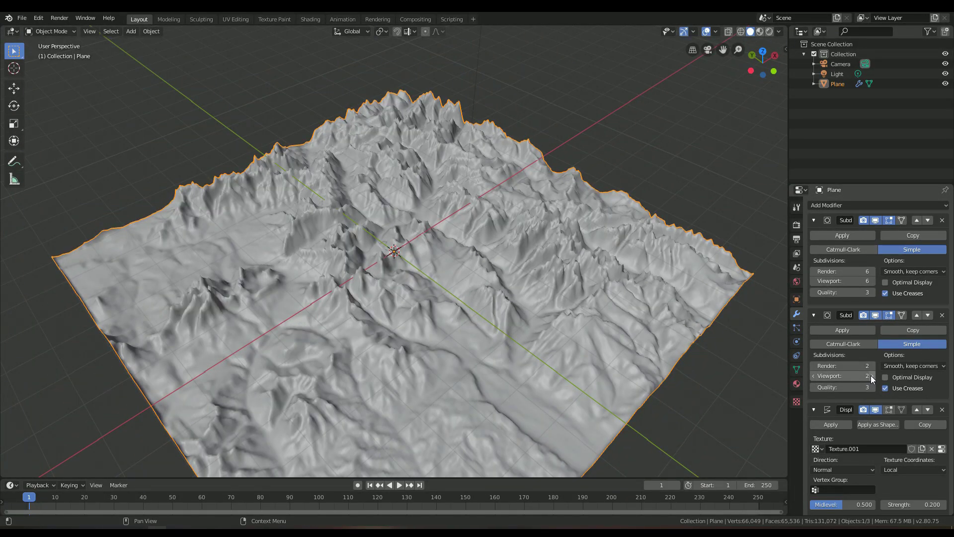
pyautogui.click(870, 376)
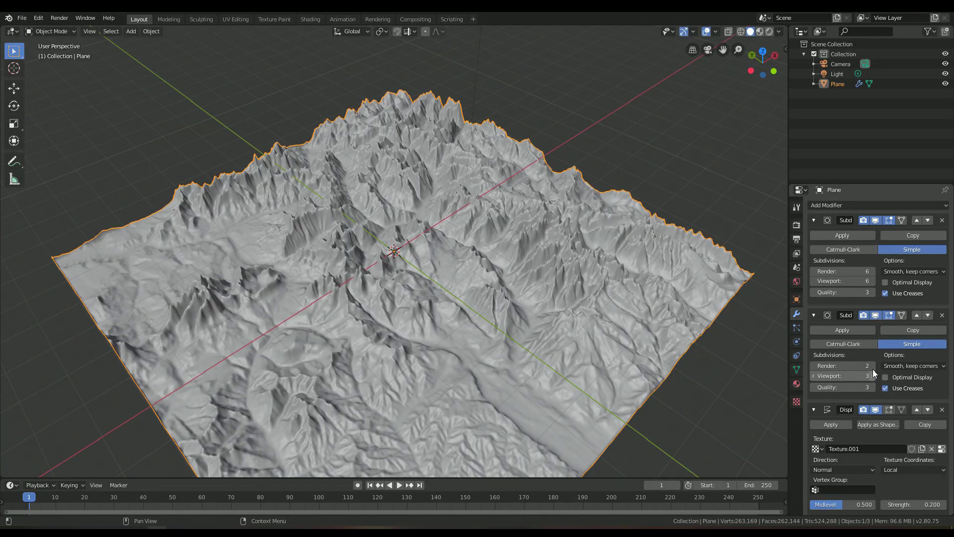
pyautogui.click(871, 366)
pyautogui.moveTo(533, 252)
pyautogui.mouseDown(button='middle')
pyautogui.moveTo(533, 303)
pyautogui.moveTo(503, 248)
pyautogui.mouseUp(button='middle')
pyautogui.scroll(-5, 527, 300)
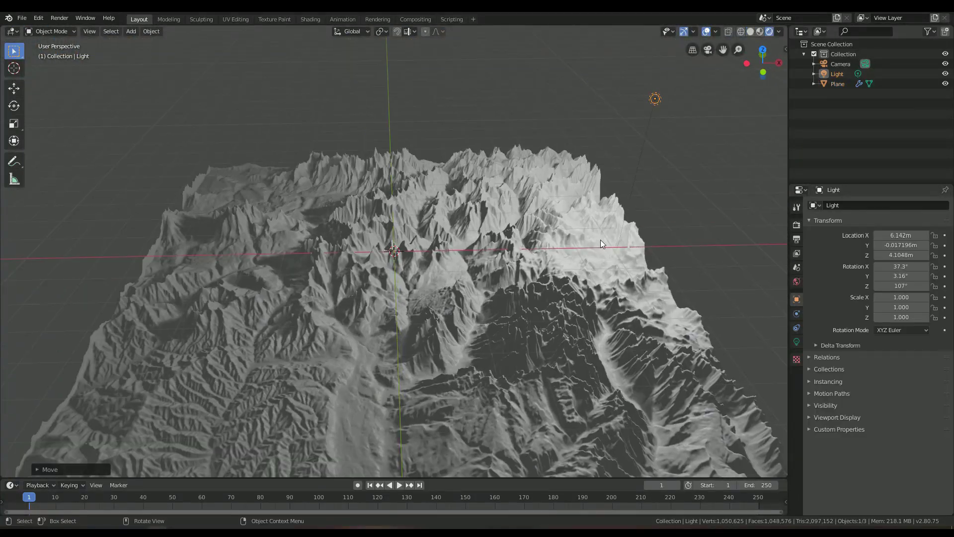
# Step: Move the light back and forth above the terrain, placing it over the negative X side
pyautogui.press('g')
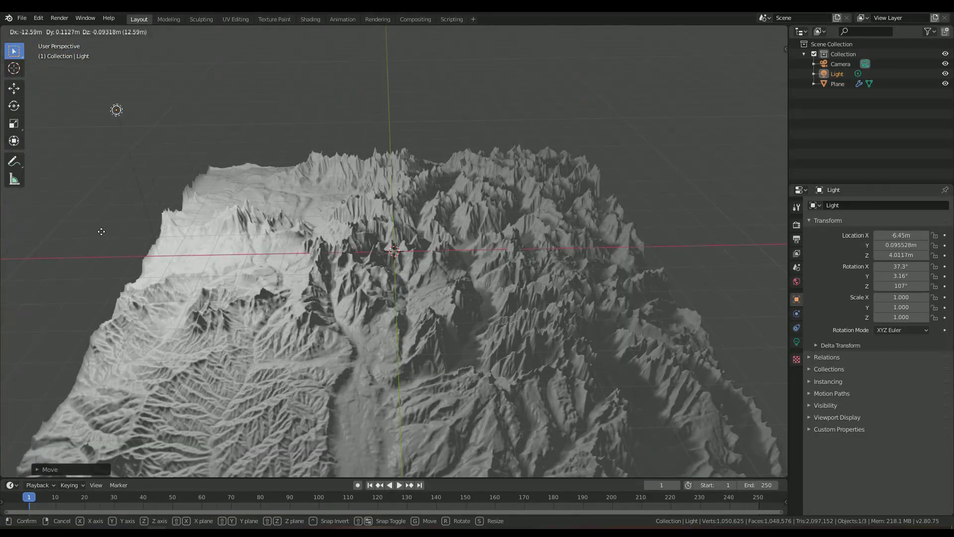
pyautogui.click(660, 237)
pyautogui.moveTo(660, 237)
pyautogui.mouseDown(button='middle')
pyautogui.moveTo(621, 314)
pyautogui.moveTo(651, 243)
pyautogui.mouseUp(button='middle')
pyautogui.press('g')
pyautogui.click(234, 216)
pyautogui.moveTo(235, 215)
pyautogui.mouseDown(button='middle')
pyautogui.moveTo(285, 269)
pyautogui.moveTo(357, 290)
pyautogui.moveTo(356, 232)
pyautogui.mouseUp(button='middle')
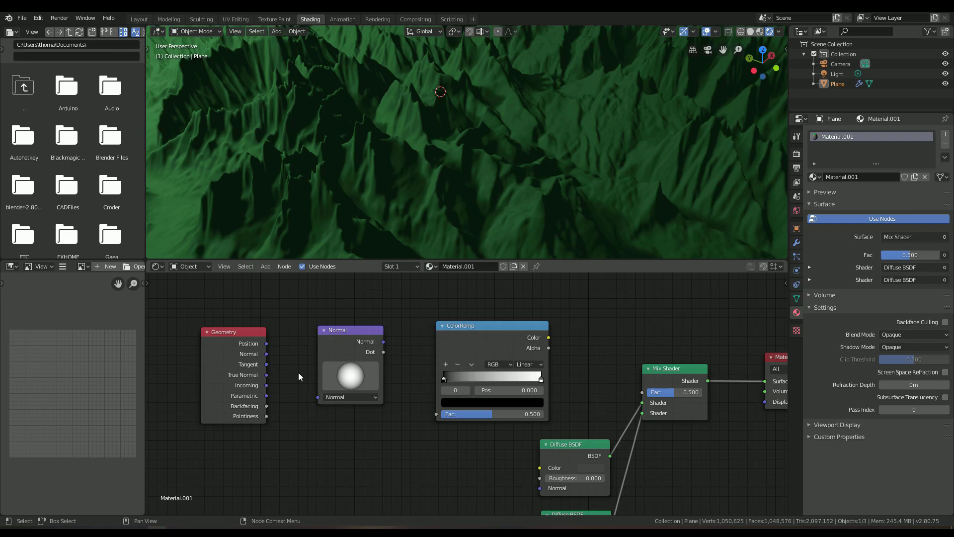
# Step: Link the Geometry node's Normal output to the Normal node and its Dot output to the ColorRamp's Fac input
pyautogui.click(240, 339)
pyautogui.moveTo(262, 353); pyautogui.dragTo(319, 397)
pyautogui.click(333, 341)
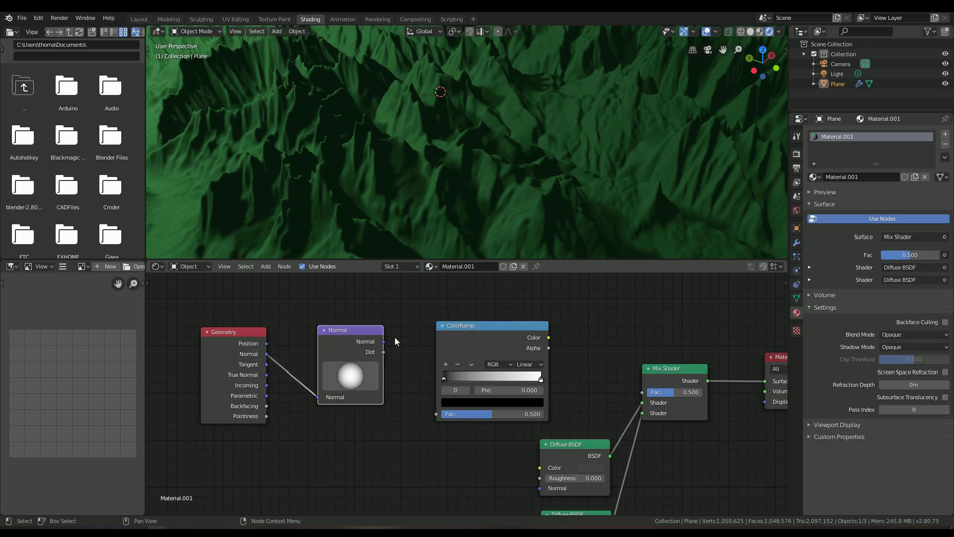
pyautogui.moveTo(384, 352); pyautogui.dragTo(436, 414)
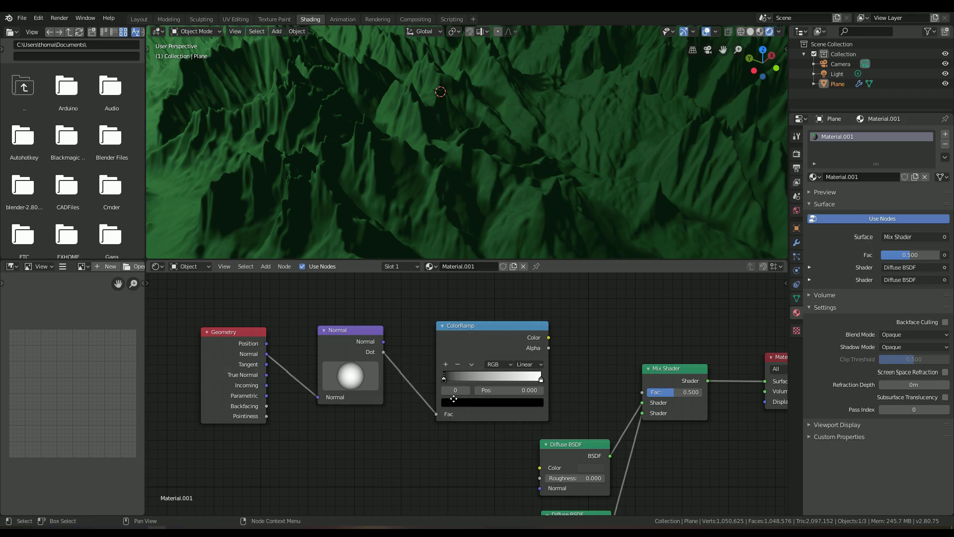
# Step: Move the ColorRamp's black stop to about 0.632 and link its Color output to the Mix Shader's Fac input
pyautogui.moveTo(437, 383); pyautogui.dragTo(396, 382, button='middle')
pyautogui.moveTo(402, 378); pyautogui.dragTo(440, 379)
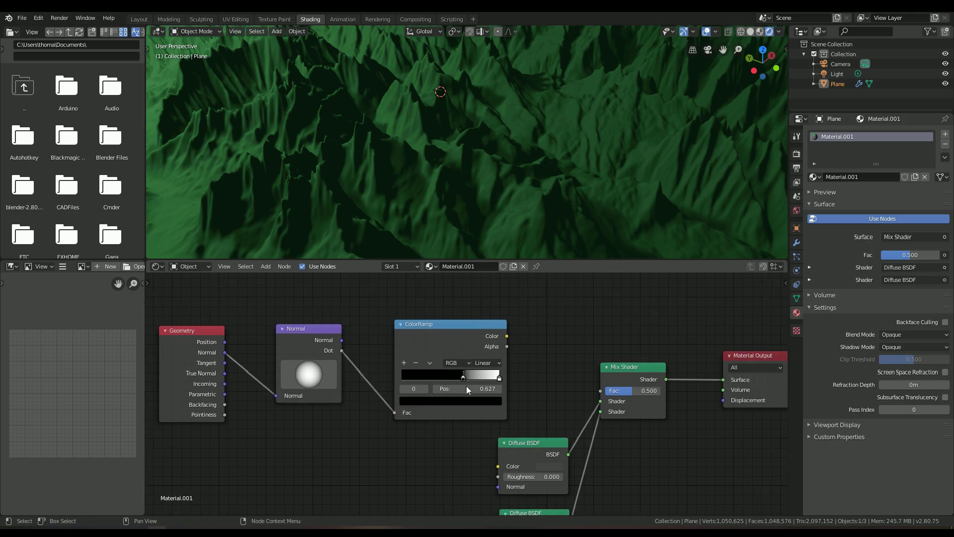
pyautogui.moveTo(508, 336); pyautogui.dragTo(532, 343)
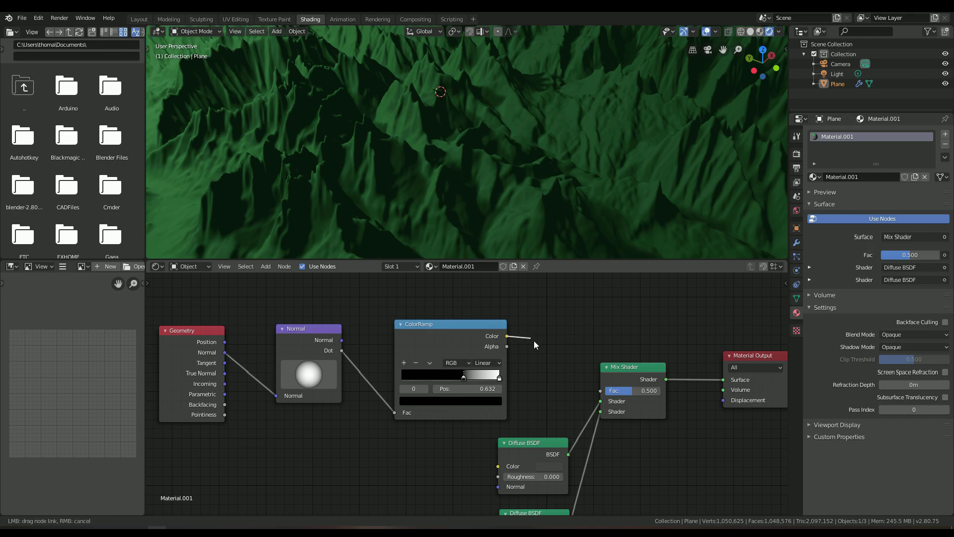
pyautogui.moveTo(584, 382); pyautogui.dragTo(600, 390)
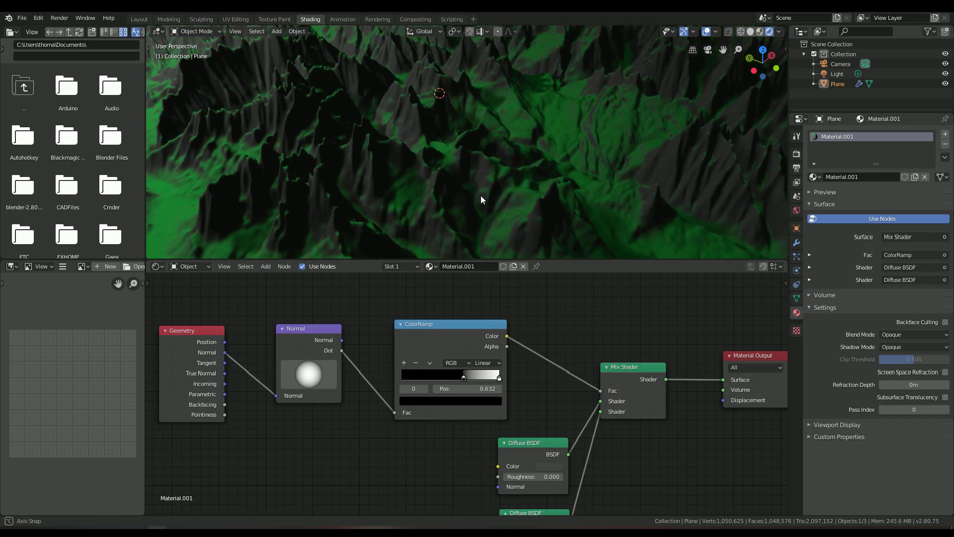